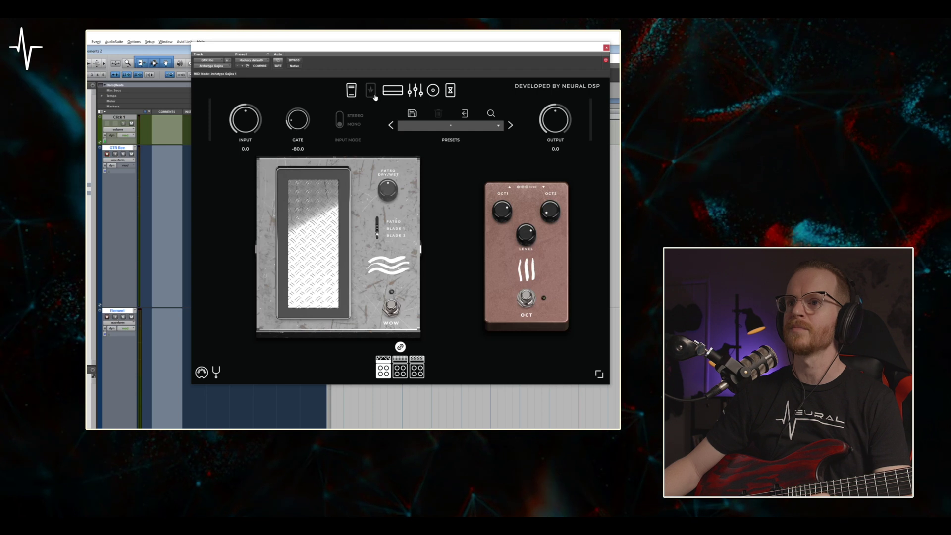
Step: Bypass the amp and EQ sections in Archetype Gojira
{"action": "right_click", "coordinate": [395, 91]}
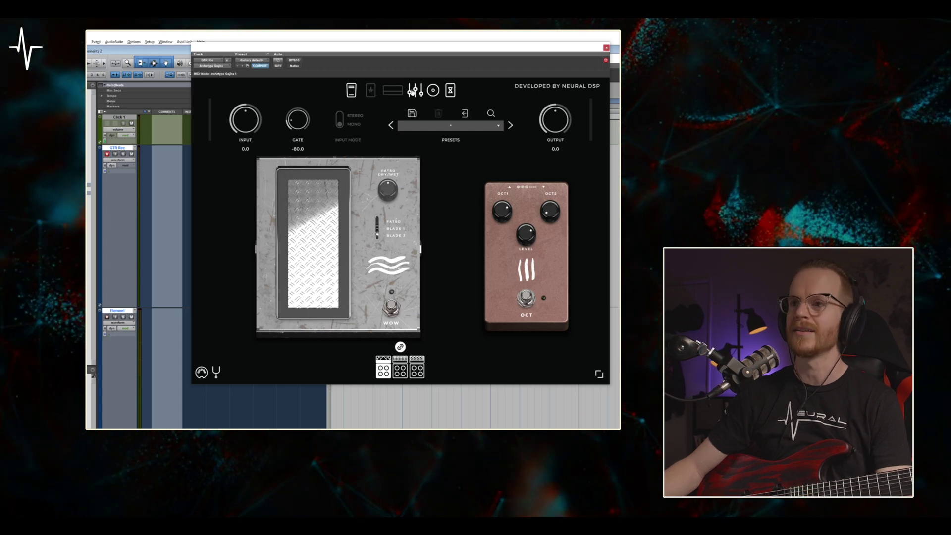
{"action": "right_click", "coordinate": [415, 91]}
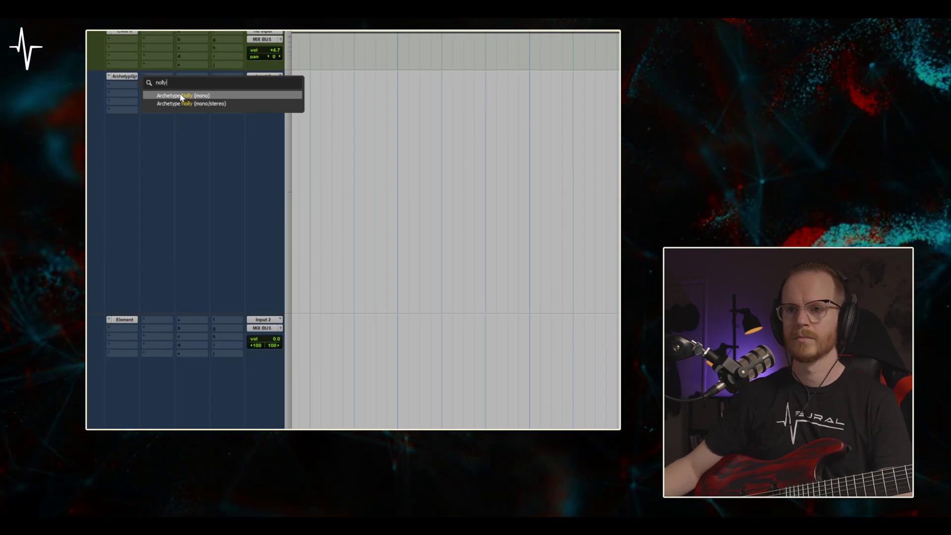
Step: Insert Archetype Nolly (mono) after Archetype Gojira, with its gate turned off and the third amp selected
{"action": "left_click", "coordinate": [181, 96]}
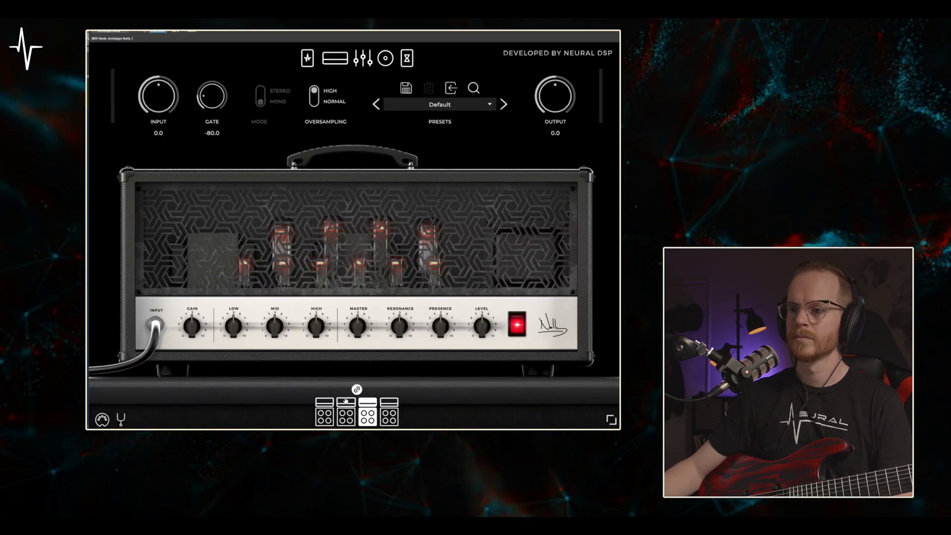
{"action": "left_click", "coordinate": [346, 401]}
{"action": "left_click_drag", "start_coordinate": [218, 100], "coordinate": [217, 110]}
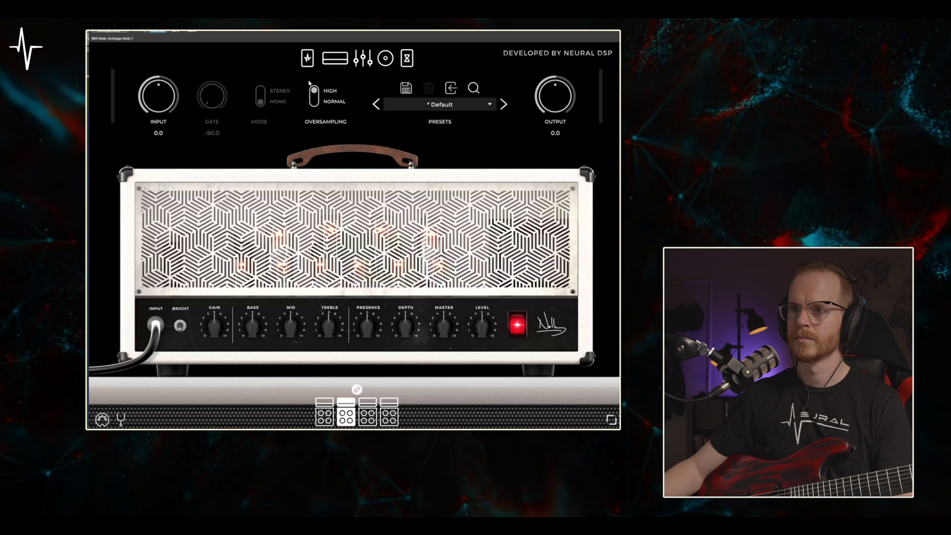
{"action": "left_click", "coordinate": [368, 402]}
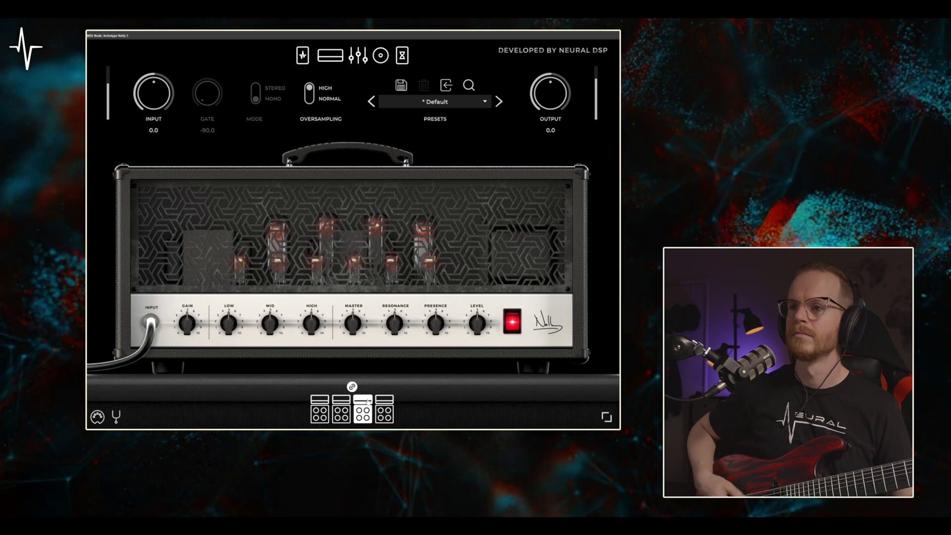
{"action": "left_click", "coordinate": [301, 59]}
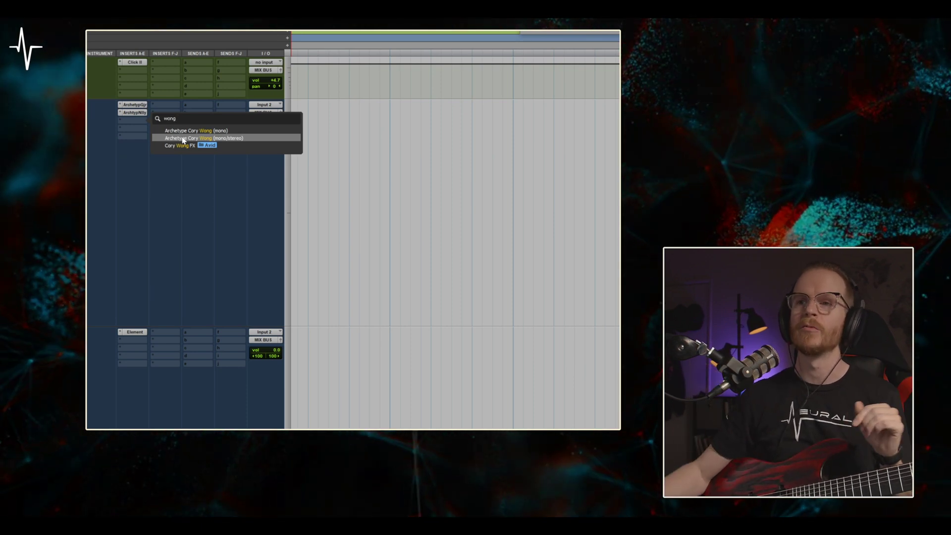
Step: Insert Archetype Cory Wong (mono/stereo) after Nolly and bypass its pedals, amp, EQ and cab sections
{"action": "left_click", "coordinate": [182, 140]}
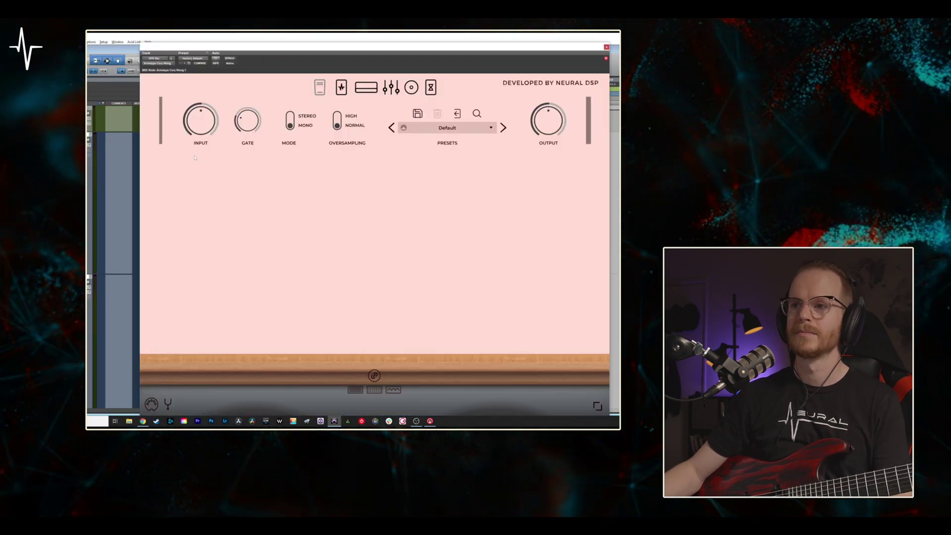
{"action": "right_click", "coordinate": [342, 89]}
{"action": "right_click", "coordinate": [367, 90]}
{"action": "right_click", "coordinate": [391, 90]}
{"action": "right_click", "coordinate": [412, 90]}
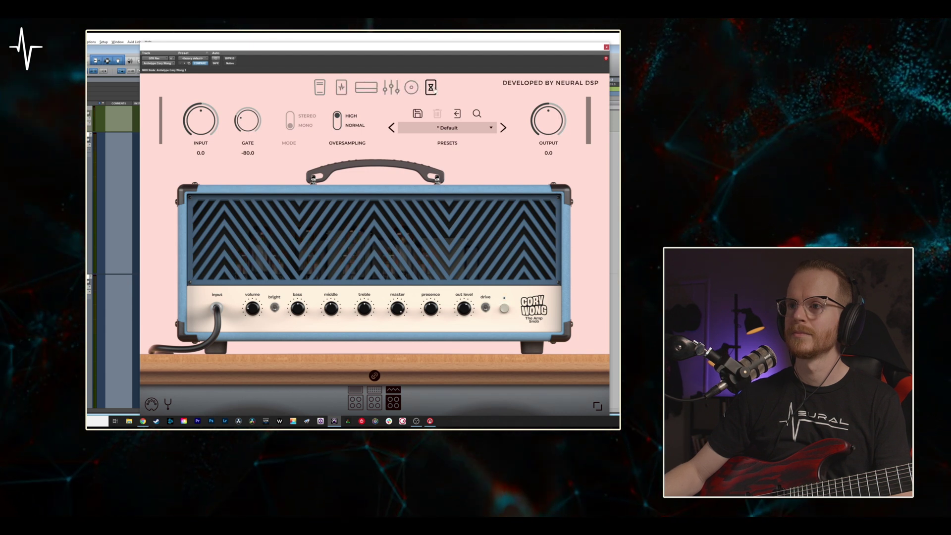
Step: Switch on The Wash reverb pedal in Archetype Cory Wong's time-effects section
{"action": "left_click", "coordinate": [431, 87]}
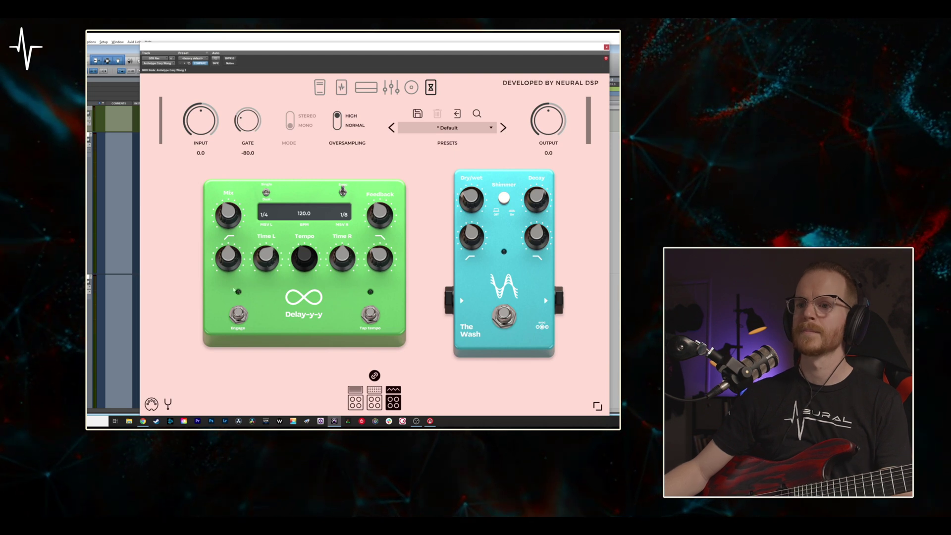
{"action": "left_click", "coordinate": [500, 312]}
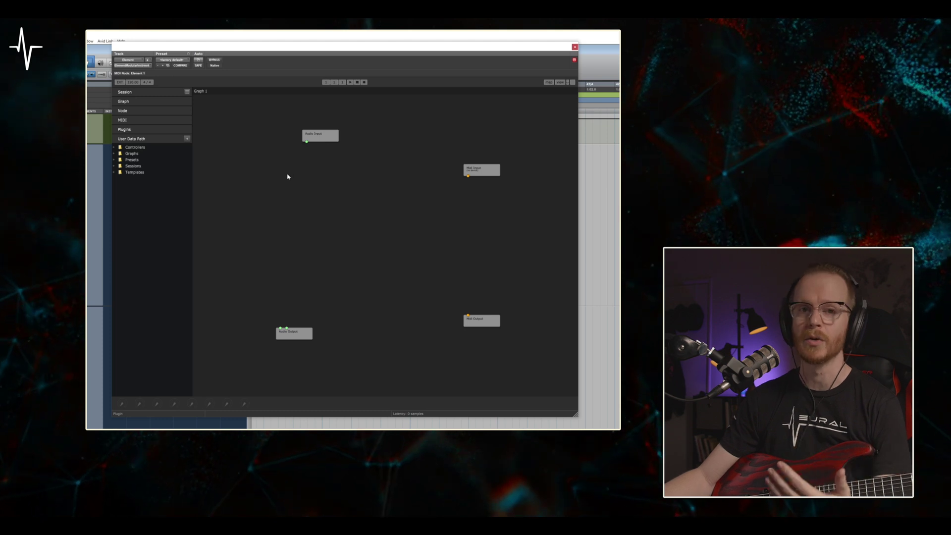
Step: Add Fortin Cali Suite (VST) to the Element graph and move its plugin window slightly
{"action": "right_click", "coordinate": [287, 176]}
{"action": "mouse_move", "coordinate": [322, 371]}
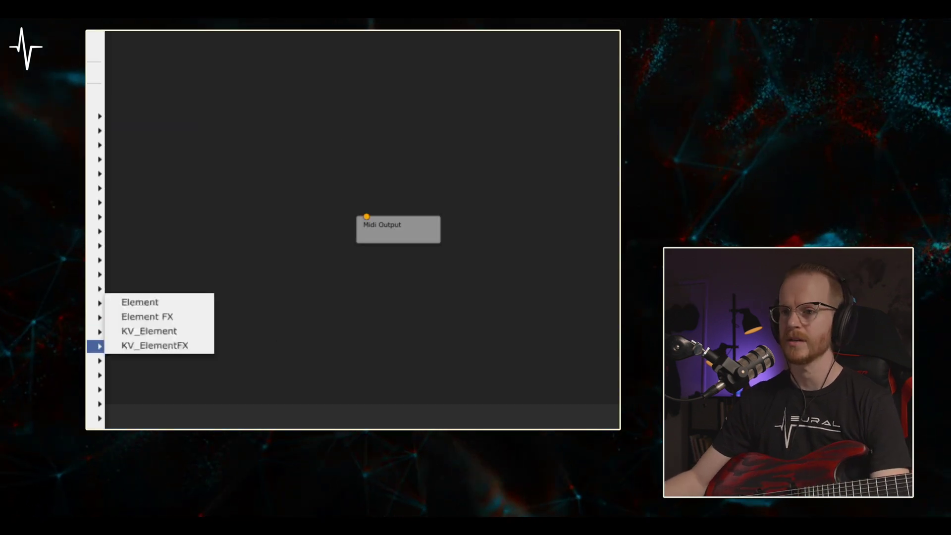
{"action": "mouse_move", "coordinate": [99, 374]}
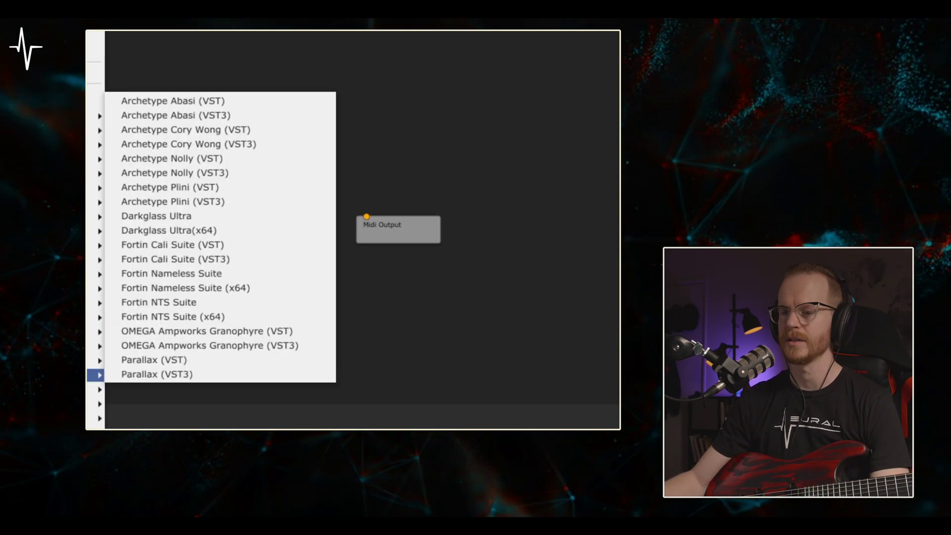
{"action": "left_click", "coordinate": [200, 246]}
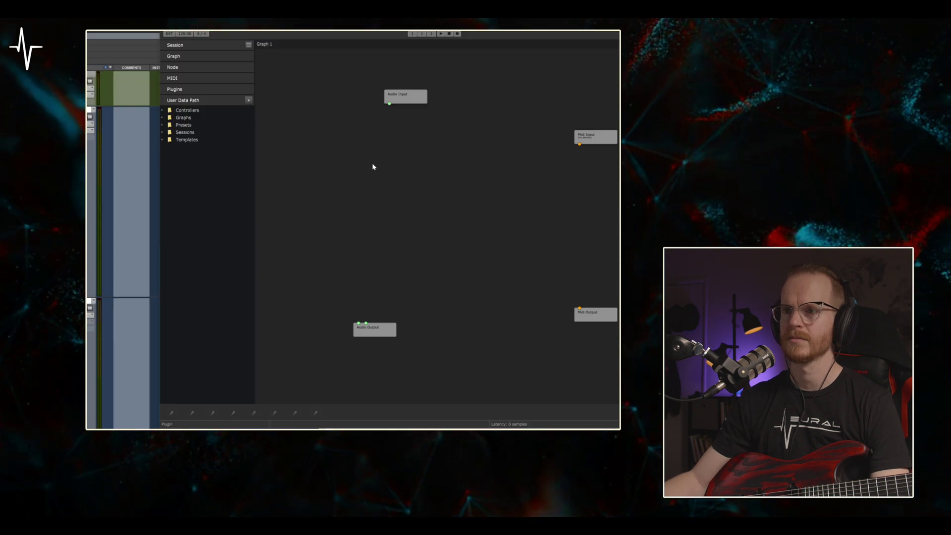
{"action": "left_click_drag", "start_coordinate": [391, 141], "coordinate": [404, 131]}
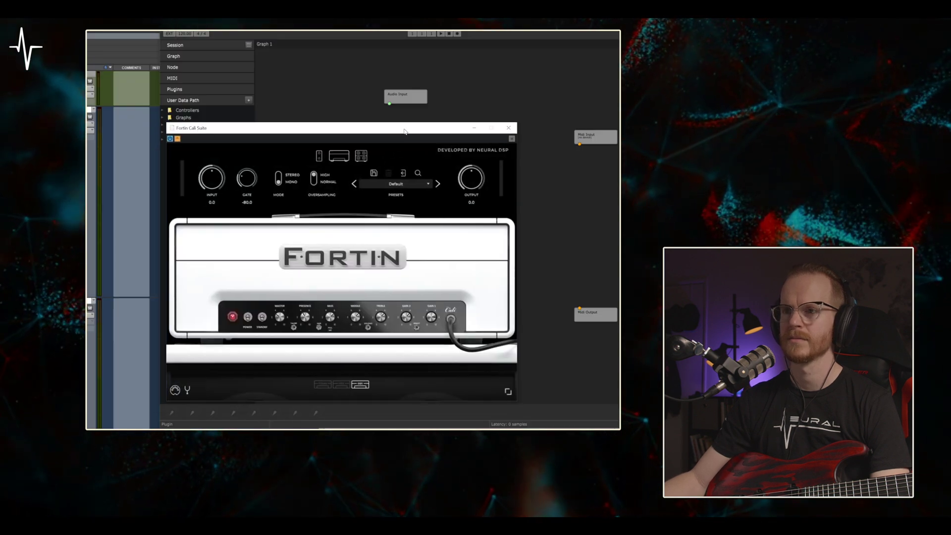
Step: Bypass the amp and cab sections of Fortin Cali Suite, leaving its pedals section active
{"action": "right_click", "coordinate": [343, 157]}
{"action": "right_click", "coordinate": [361, 158]}
{"action": "right_click", "coordinate": [320, 158]}
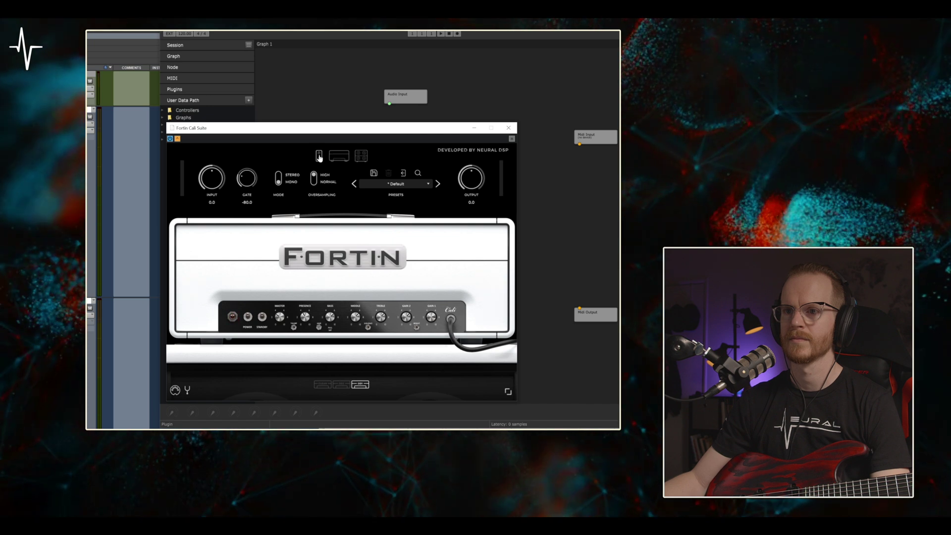
Step: Turn the Hexdrive pedal off and the Grind pedal on in Fortin Cali Suite, closing its window when done
{"action": "left_click", "coordinate": [319, 156]}
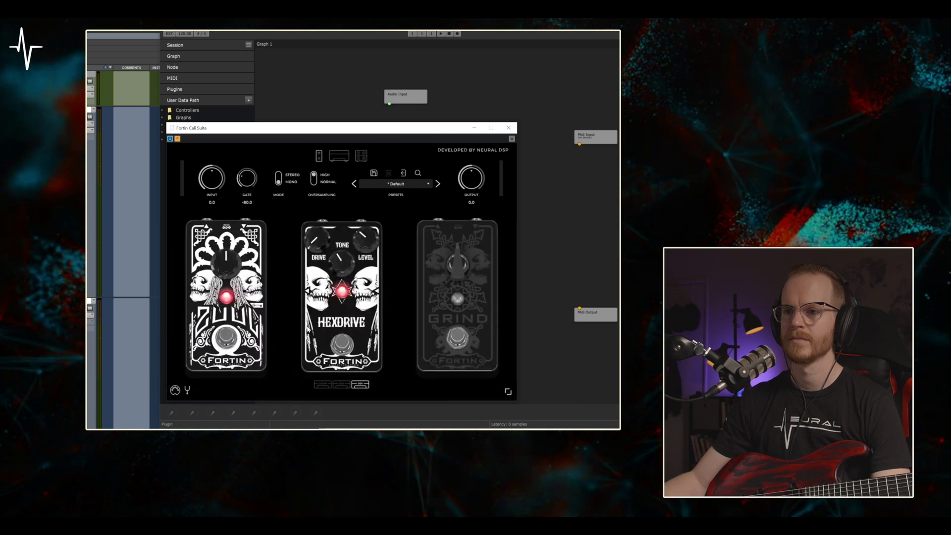
{"action": "left_click", "coordinate": [459, 340]}
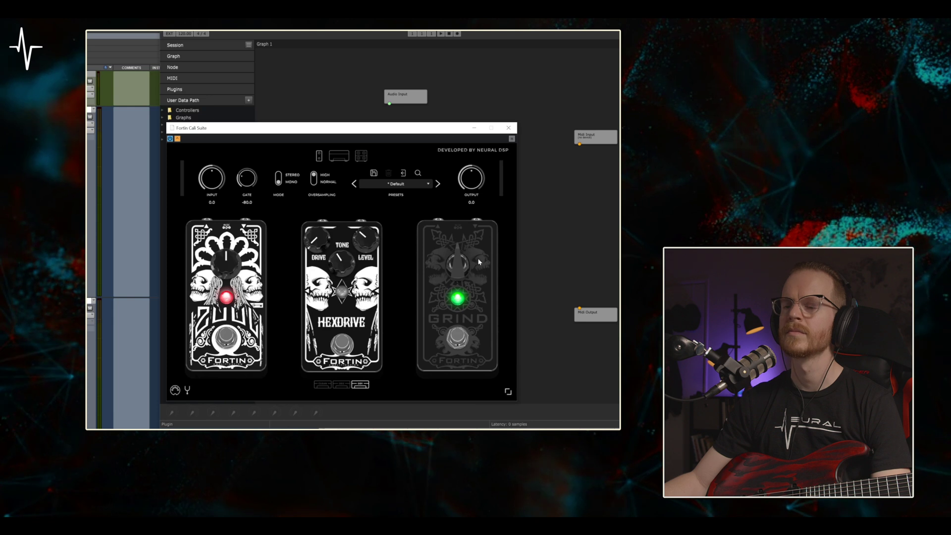
{"action": "left_click", "coordinate": [508, 128]}
Step: Set the Fortin Cali Suite node's input and output channel layouts to Mono and wire Audio Input into it
{"action": "left_click_drag", "start_coordinate": [474, 222], "coordinate": [365, 149]}
{"action": "left_click", "coordinate": [391, 152]}
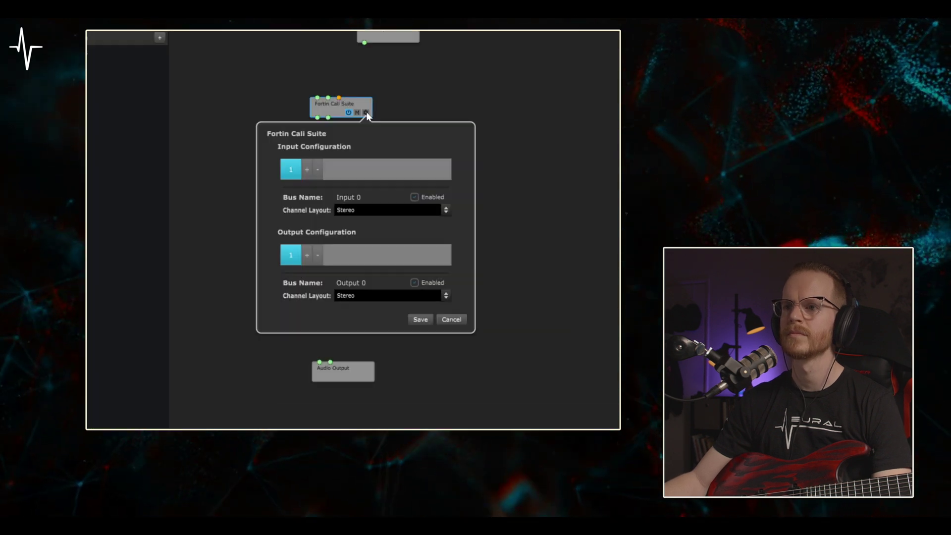
{"action": "left_click", "coordinate": [407, 219]}
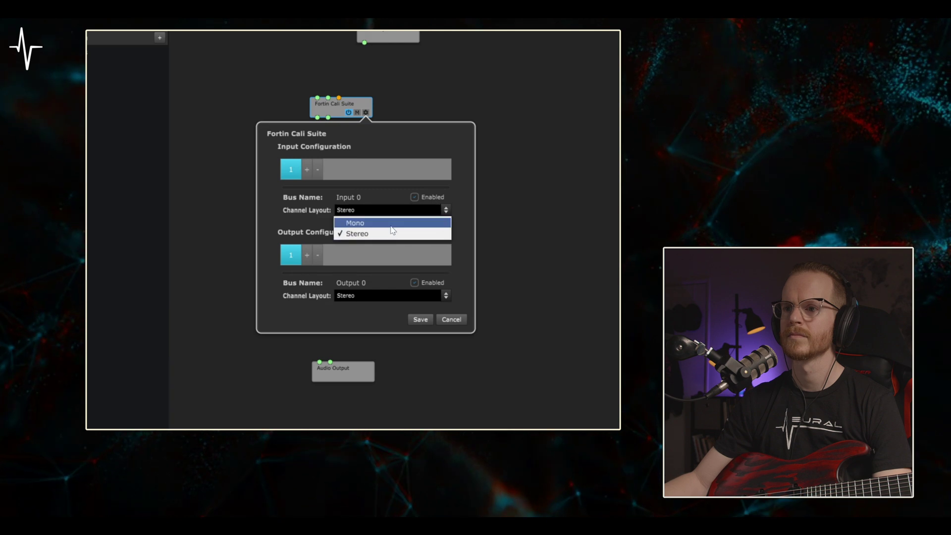
{"action": "left_click", "coordinate": [391, 226]}
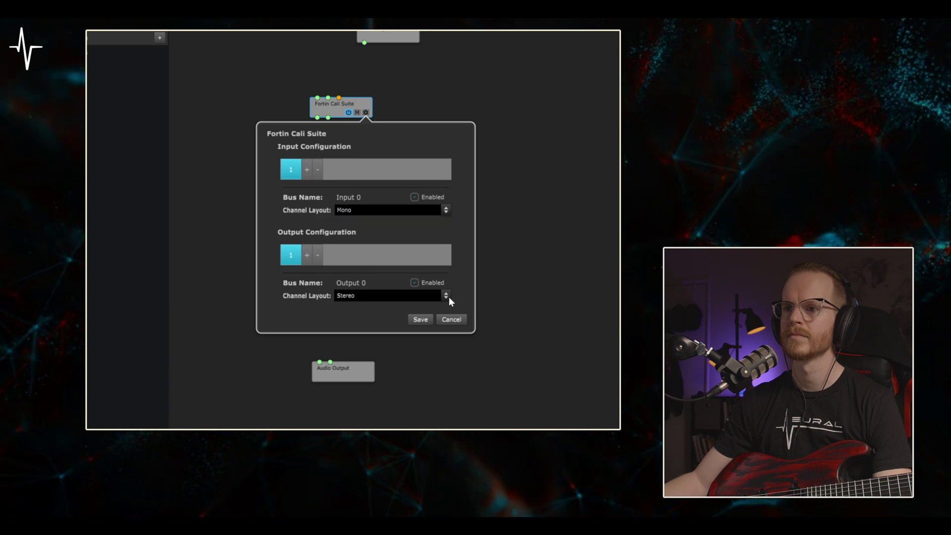
{"action": "left_click", "coordinate": [444, 295]}
{"action": "left_click", "coordinate": [363, 309]}
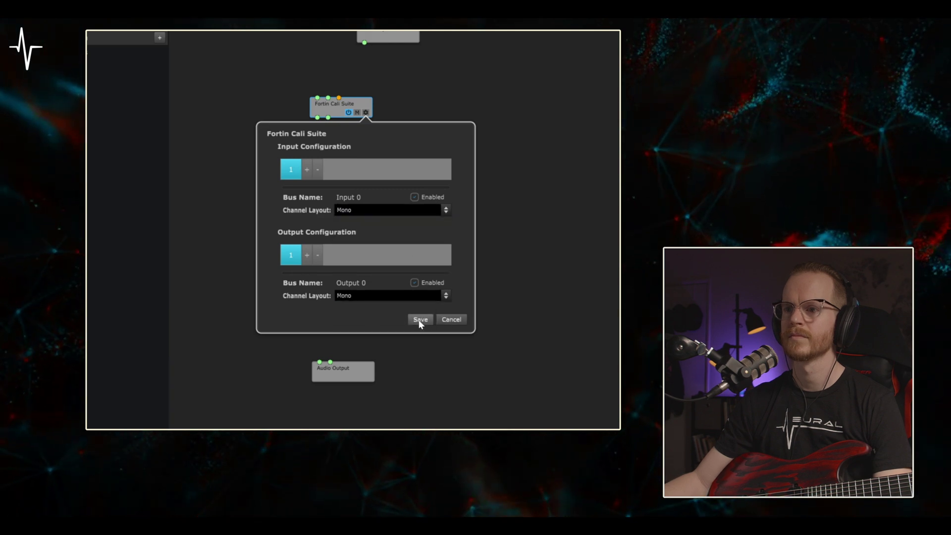
{"action": "left_click", "coordinate": [420, 318]}
{"action": "left_click_drag", "start_coordinate": [331, 108], "coordinate": [302, 153]}
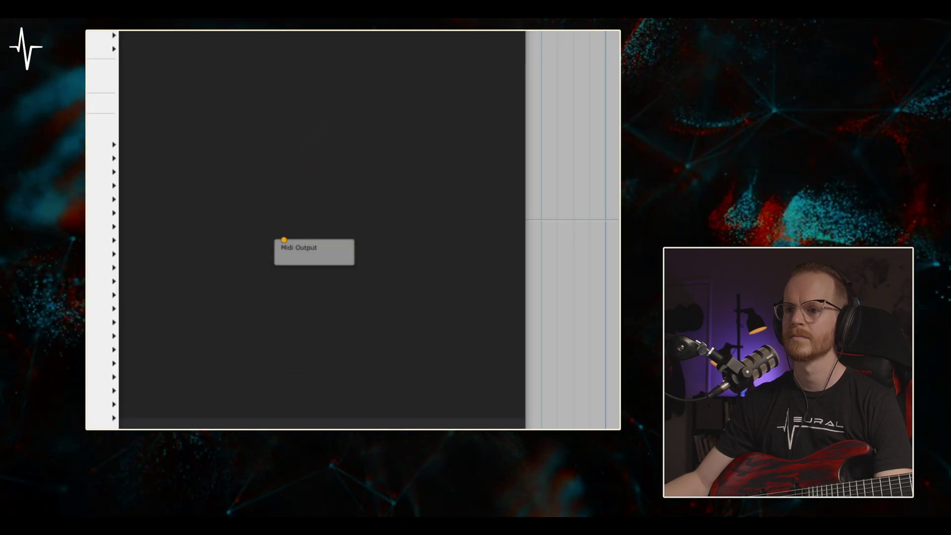
Step: Add Archetype Nolly to the Element graph with its gate turned off and its pedals section bypassed
{"action": "mouse_move", "coordinate": [104, 389]}
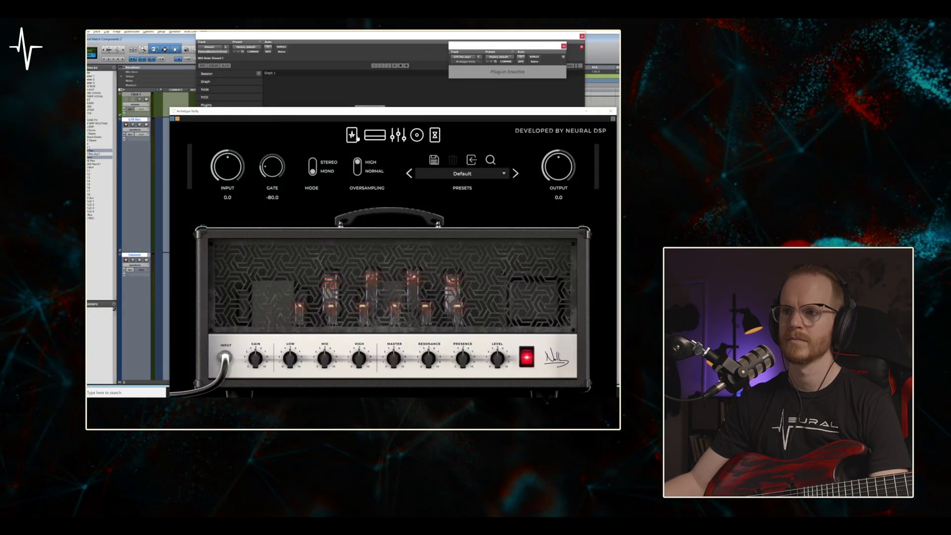
{"action": "left_click_drag", "start_coordinate": [273, 168], "coordinate": [278, 194]}
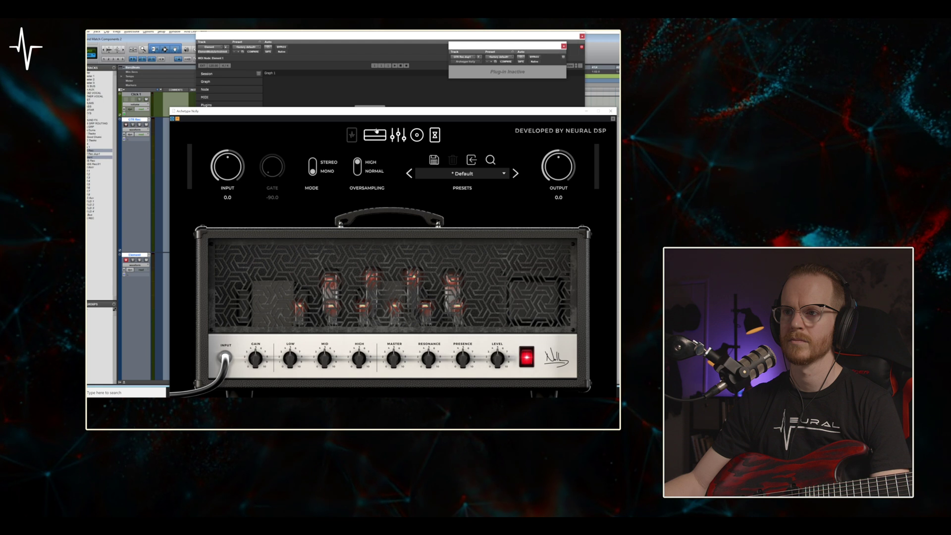
{"action": "left_click_drag", "start_coordinate": [381, 115], "coordinate": [375, 86]}
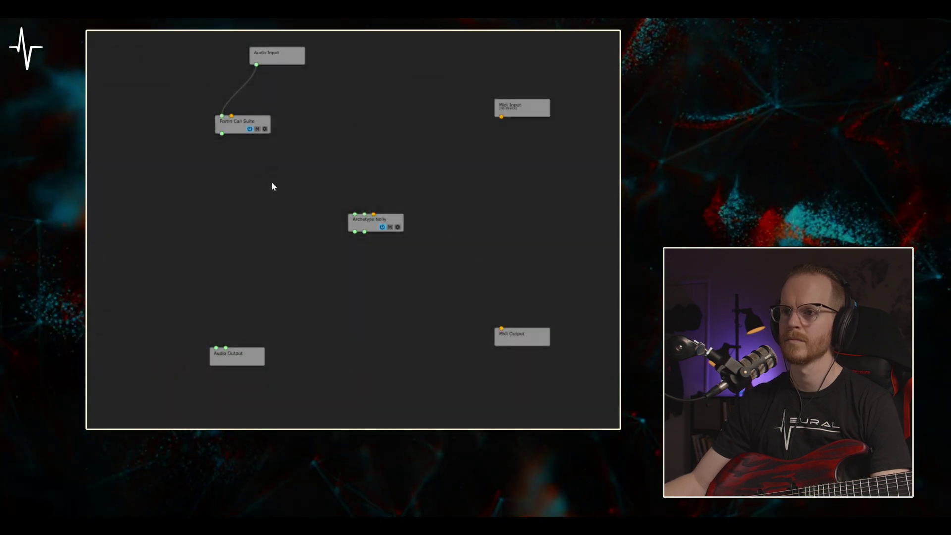
Step: Place the Archetype Nolly node below Fortin Cali Suite with Mono input and output layouts, and wire Fortin's output into it
{"action": "left_click_drag", "start_coordinate": [369, 220], "coordinate": [241, 181]}
{"action": "left_click", "coordinate": [269, 191]}
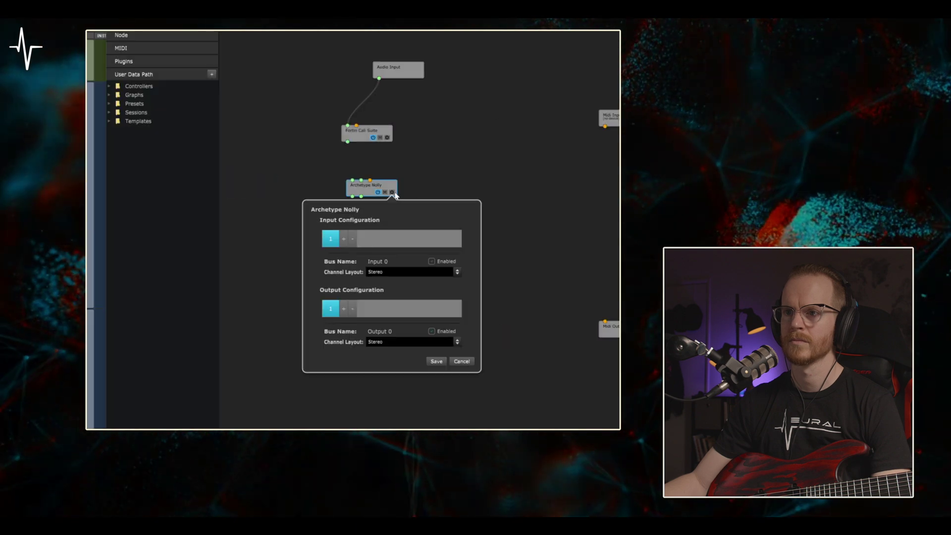
{"action": "left_click", "coordinate": [456, 272]}
{"action": "left_click", "coordinate": [396, 284]}
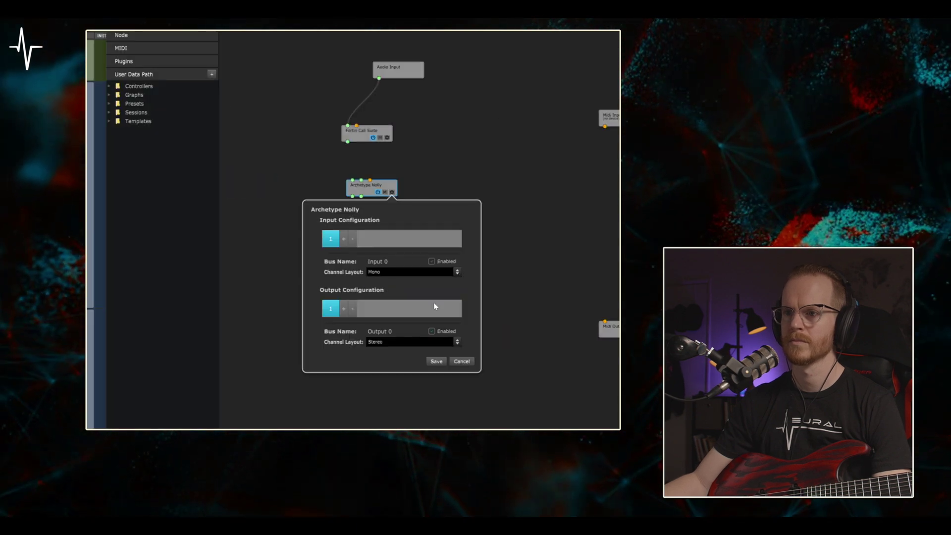
{"action": "left_click", "coordinate": [457, 341]}
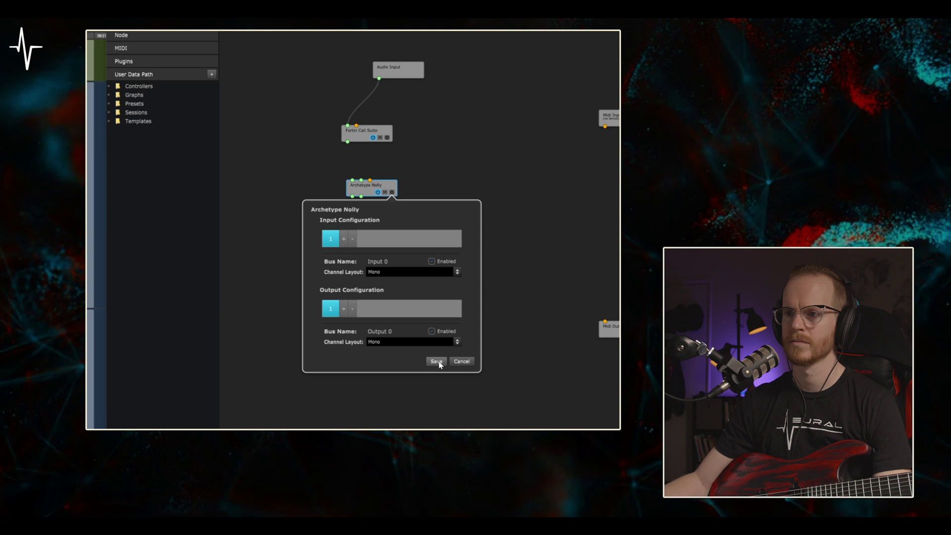
{"action": "left_click", "coordinate": [436, 361]}
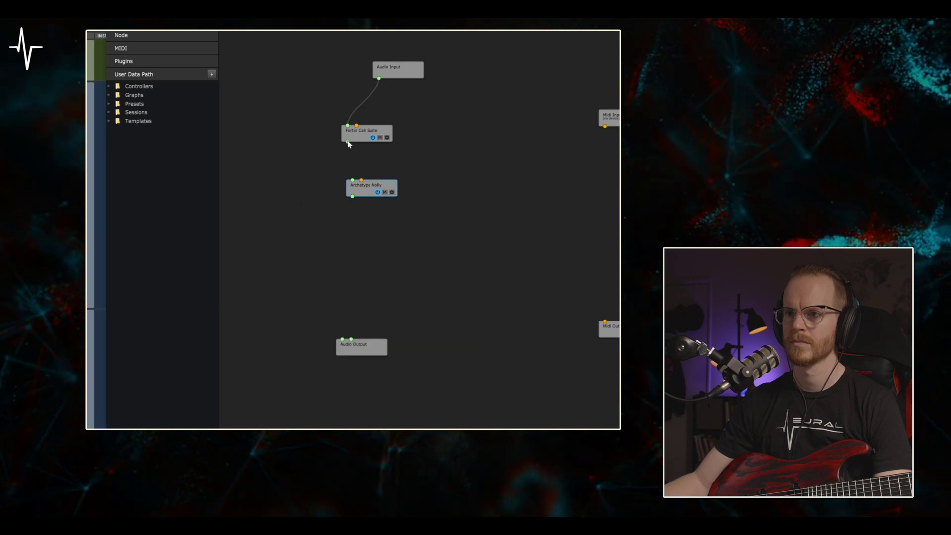
{"action": "left_click_drag", "start_coordinate": [363, 193], "coordinate": [362, 198]}
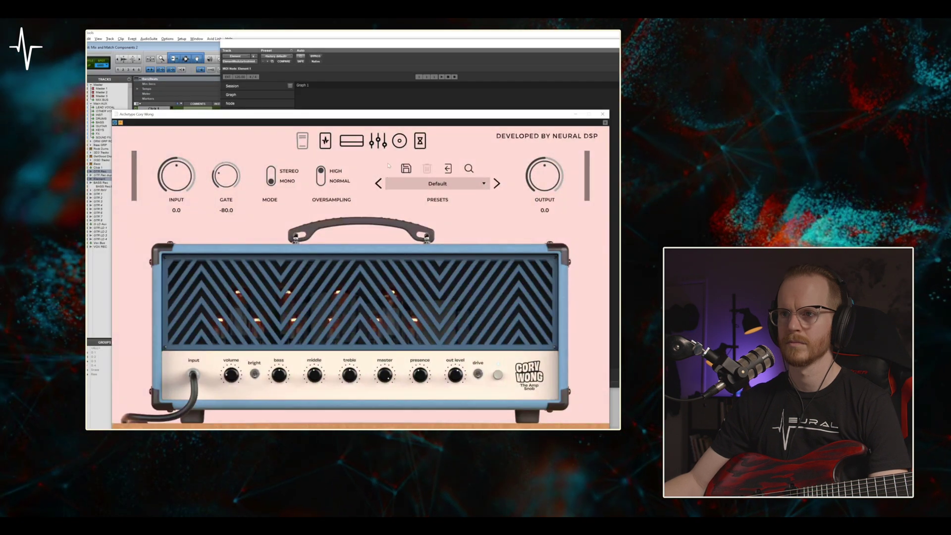
Step: Add Archetype Cory Wong to the graph and bypass its cab, EQ, amp and pedals sections, keeping only the time effects
{"action": "right_click", "coordinate": [399, 141]}
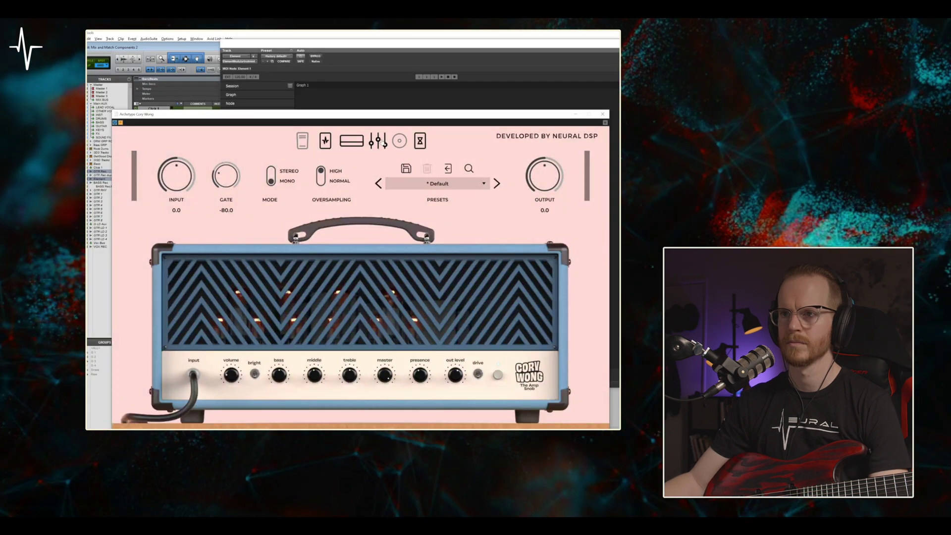
{"action": "right_click", "coordinate": [377, 141]}
{"action": "right_click", "coordinate": [352, 141]}
{"action": "right_click", "coordinate": [325, 142]}
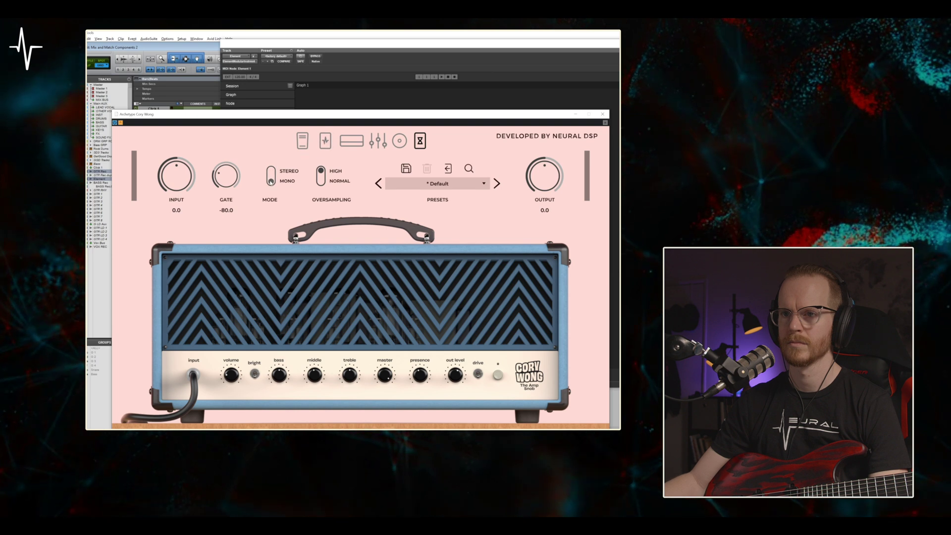
{"action": "left_click", "coordinate": [418, 141]}
{"action": "left_click", "coordinate": [601, 117]}
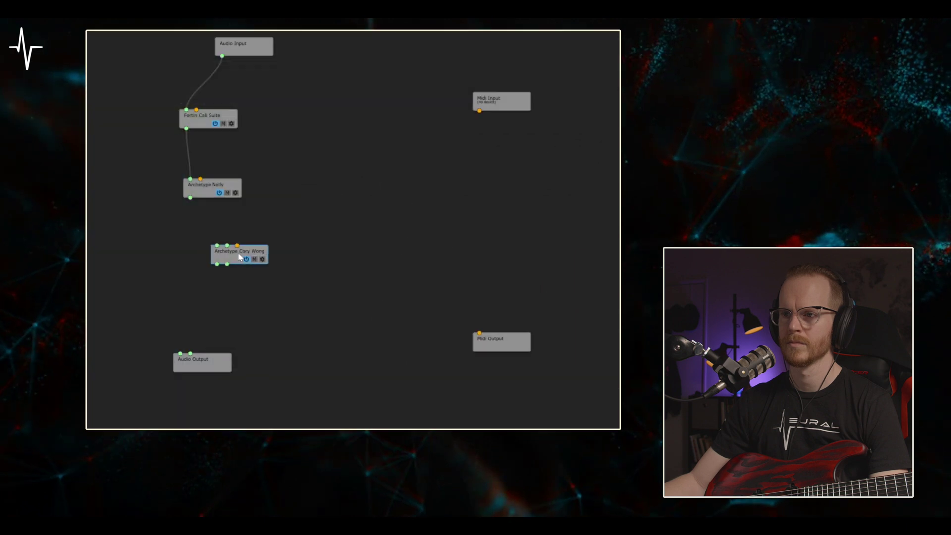
Step: Set the Archetype Cory Wong node's input layout to Mono and wire it between Archetype Nolly and both Audio Output channels
{"action": "left_click_drag", "start_coordinate": [240, 256], "coordinate": [227, 262]}
{"action": "left_click", "coordinate": [251, 265]}
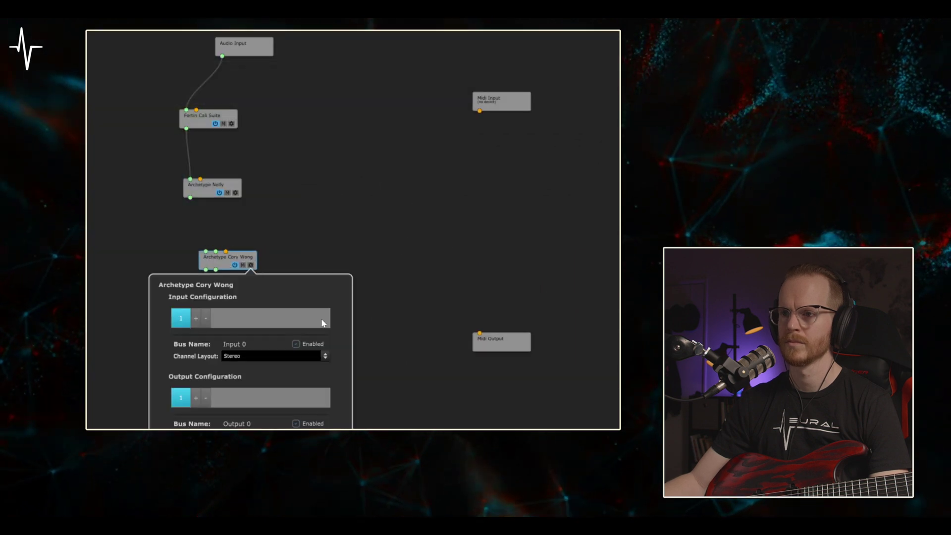
{"action": "left_click", "coordinate": [325, 356]}
{"action": "left_click", "coordinate": [241, 368]}
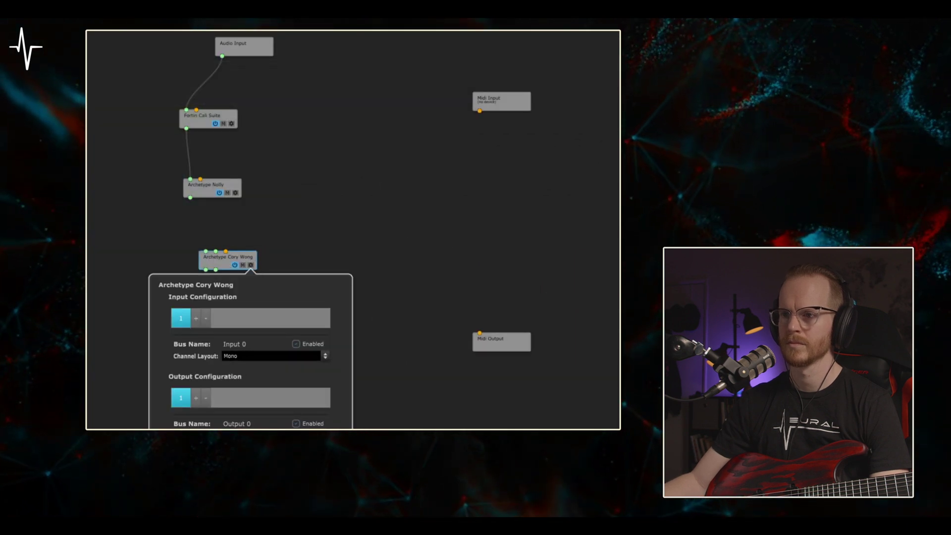
{"action": "left_click_drag", "start_coordinate": [190, 197], "coordinate": [181, 356]}
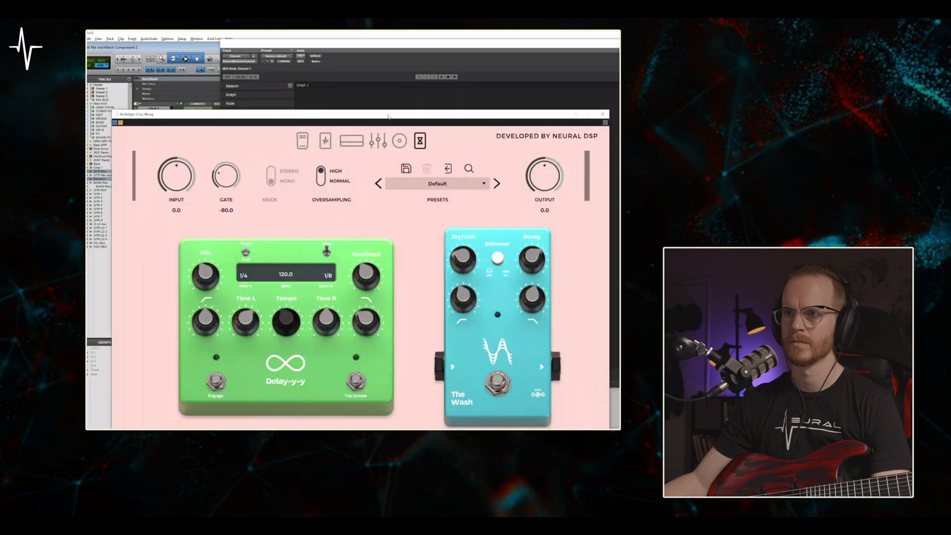
{"action": "left_click_drag", "start_coordinate": [388, 117], "coordinate": [419, 52]}
{"action": "left_click", "coordinate": [246, 315]}
{"action": "left_click_drag", "start_coordinate": [357, 259], "coordinate": [358, 252]}
{"action": "left_click", "coordinate": [526, 323]}
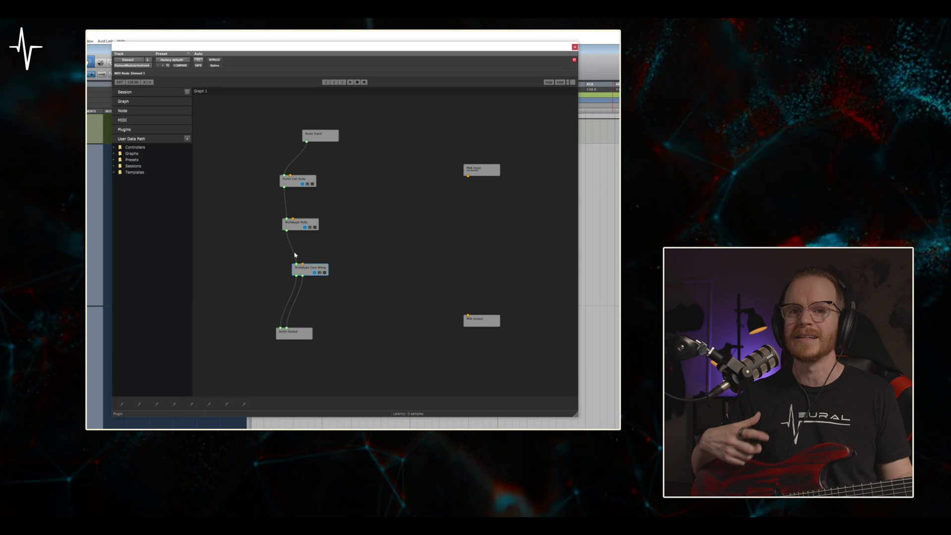
Step: Open the Fortin Cali Suite node's plugin window to review its pedal setup, and close the window
{"action": "double_click", "coordinate": [295, 184]}
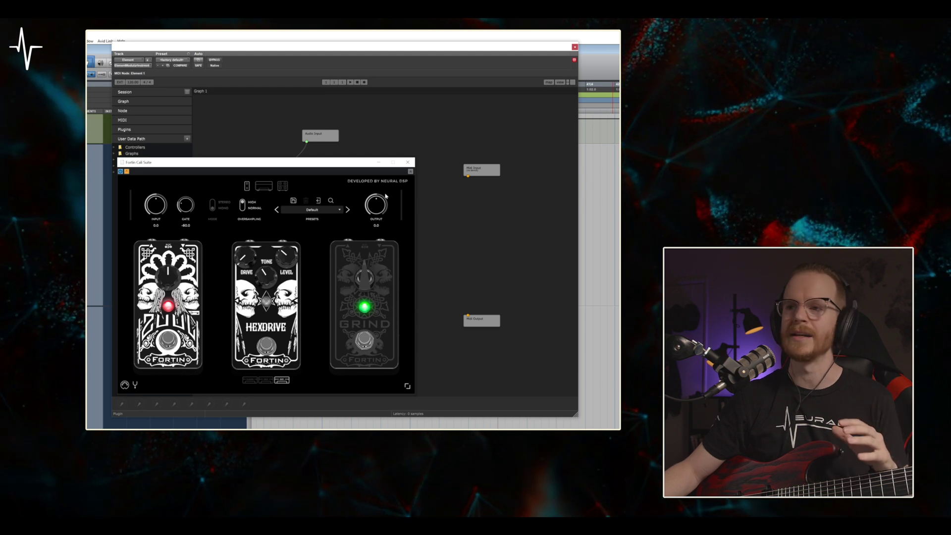
{"action": "left_click", "coordinate": [412, 165]}
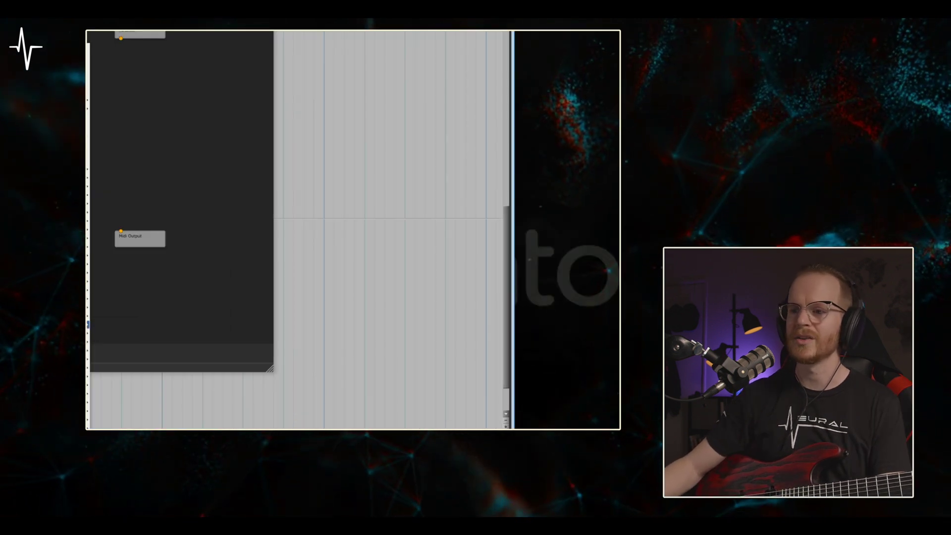
Step: Add a second Fortin Cali Suite node beside the first, bypass its cab section and turn off its Hexdrive pedal
{"action": "mouse_move", "coordinate": [88, 324]}
{"action": "left_click", "coordinate": [149, 246]}
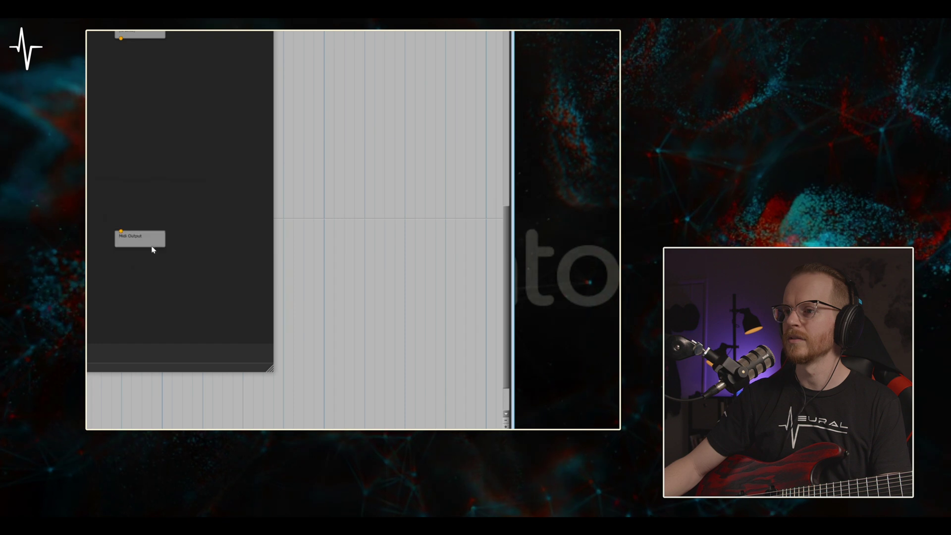
{"action": "double_click", "coordinate": [267, 164]}
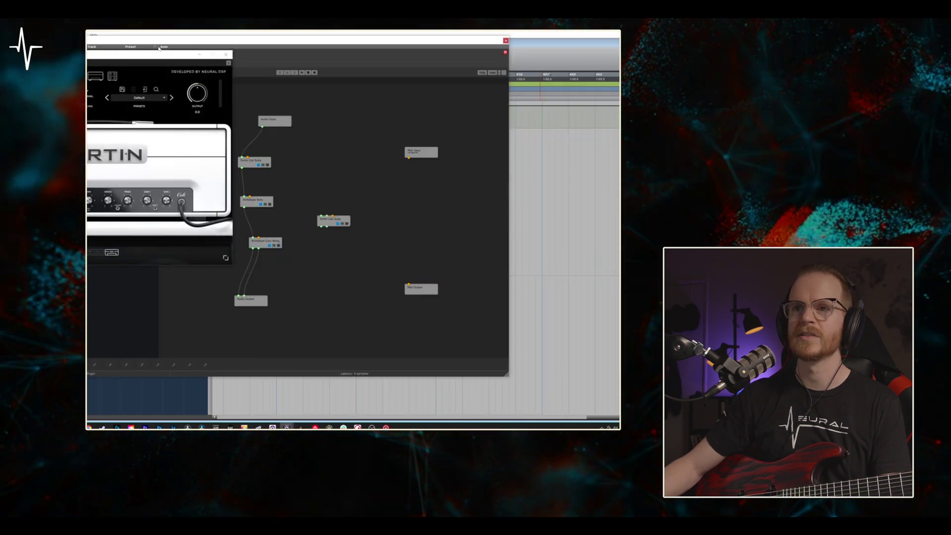
{"action": "left_click_drag", "start_coordinate": [151, 56], "coordinate": [541, 95]}
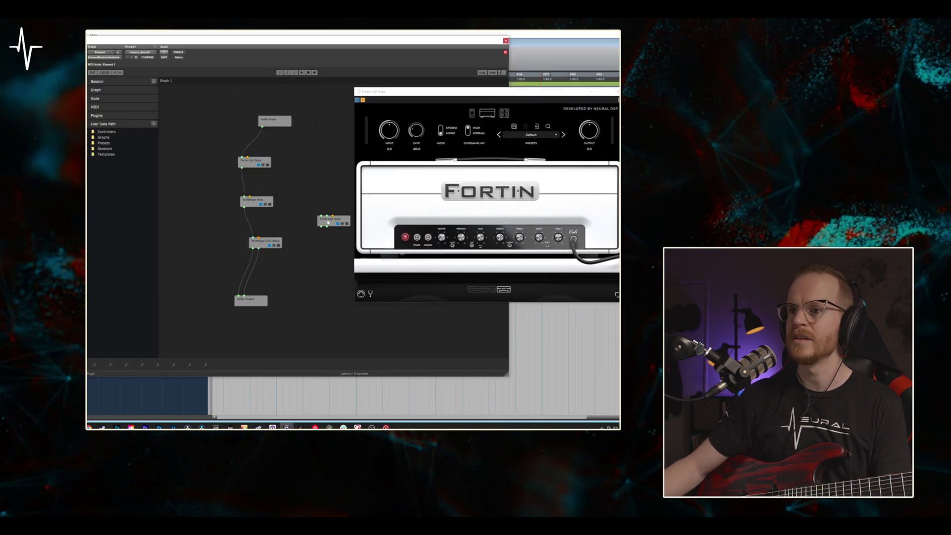
{"action": "left_click_drag", "start_coordinate": [327, 223], "coordinate": [310, 168]}
{"action": "right_click", "coordinate": [503, 113]}
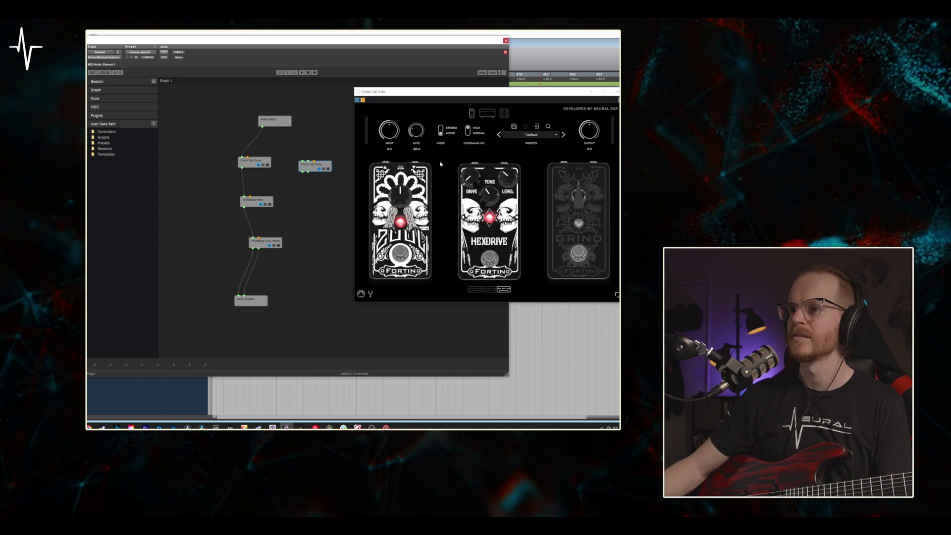
{"action": "left_click", "coordinate": [488, 254]}
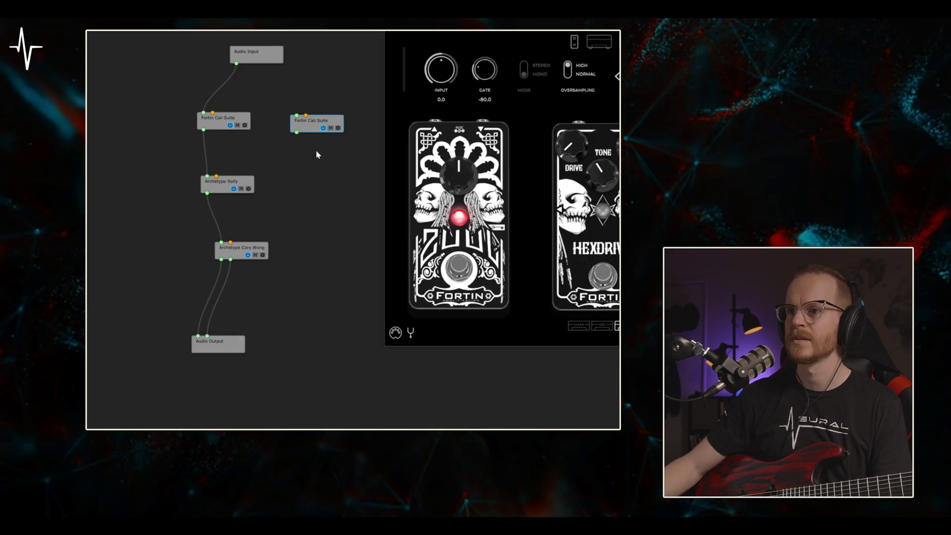
Step: Wire the second Fortin Cali Suite in parallel between Audio Input and Archetype Nolly, and tidy the spacing of the nodes
{"action": "left_click_drag", "start_coordinate": [236, 63], "coordinate": [297, 115]}
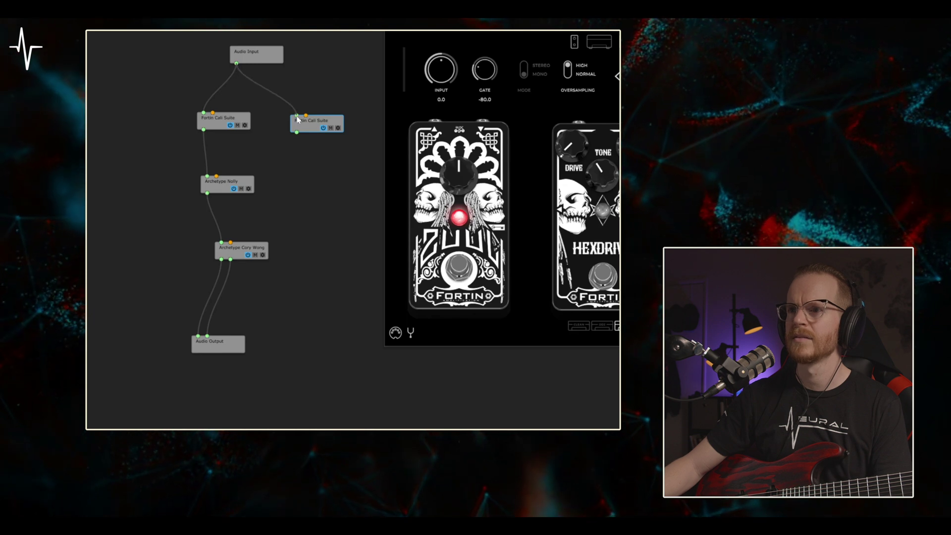
{"action": "left_click_drag", "start_coordinate": [297, 132], "coordinate": [208, 176]}
{"action": "mouse_move", "coordinate": [255, 58]}
{"action": "left_mouse_down"}
{"action": "mouse_move", "coordinate": [270, 62]}
{"action": "mouse_move", "coordinate": [270, 50]}
{"action": "left_mouse_up"}
{"action": "left_click_drag", "start_coordinate": [257, 163], "coordinate": [244, 165]}
{"action": "left_click_drag", "start_coordinate": [314, 165], "coordinate": [305, 165]}
{"action": "left_click_drag", "start_coordinate": [245, 168], "coordinate": [247, 164]}
{"action": "left_click_drag", "start_coordinate": [304, 168], "coordinate": [302, 164]}
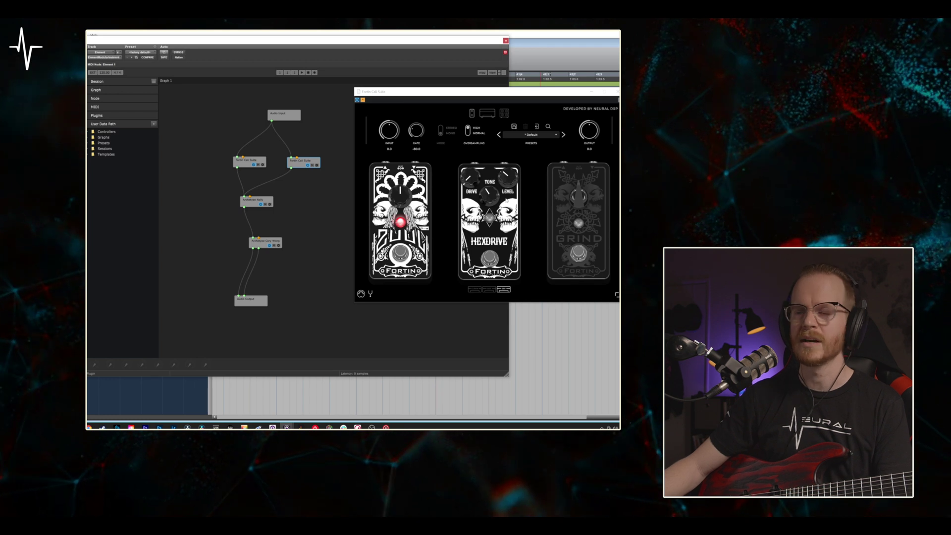
{"action": "left_click_drag", "start_coordinate": [251, 202], "coordinate": [253, 205]}
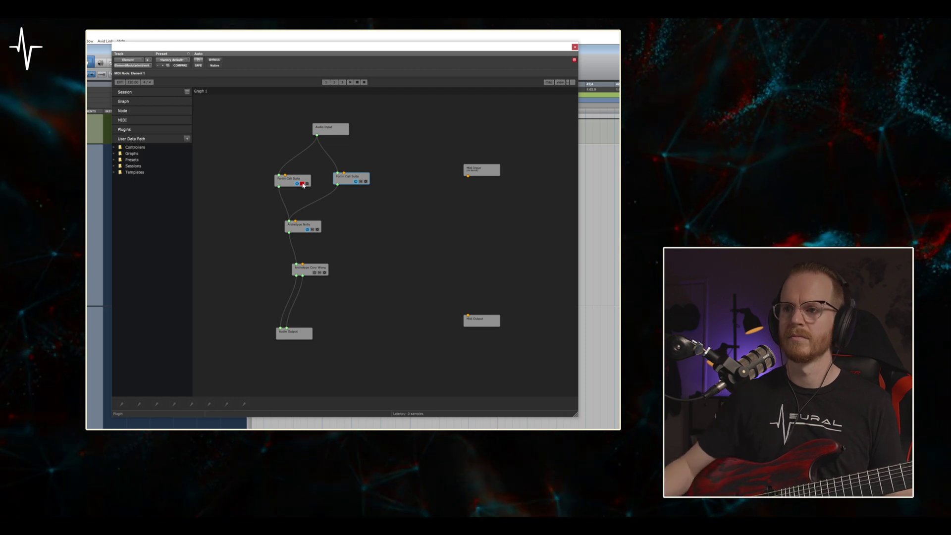
Step: Compare the sound of the parallel chain by unmuting the second Fortin Cali Suite node and muting it again
{"action": "left_click", "coordinate": [360, 182]}
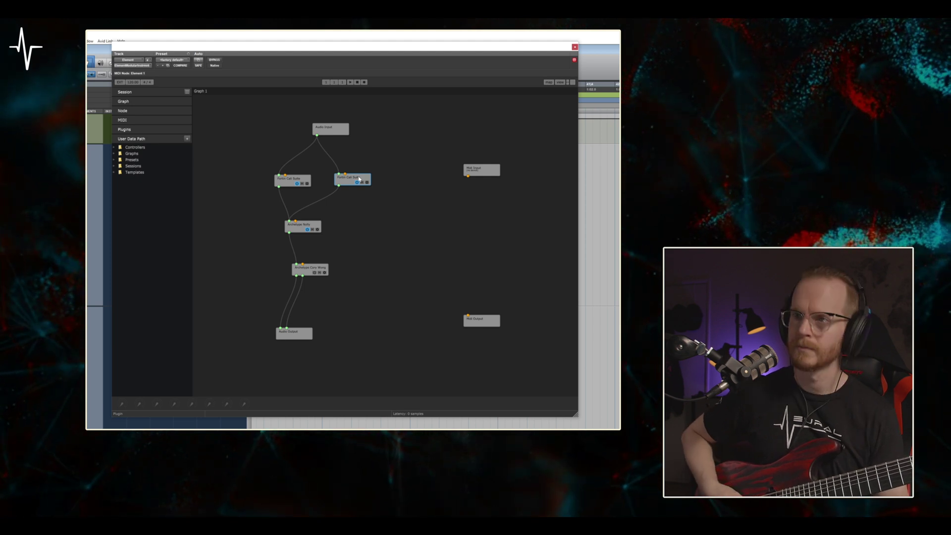
{"action": "left_click", "coordinate": [362, 182]}
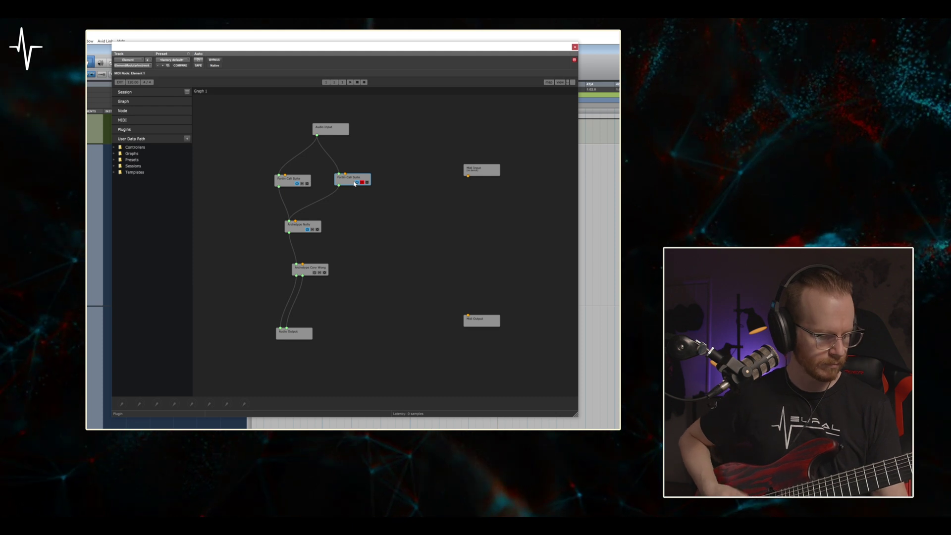